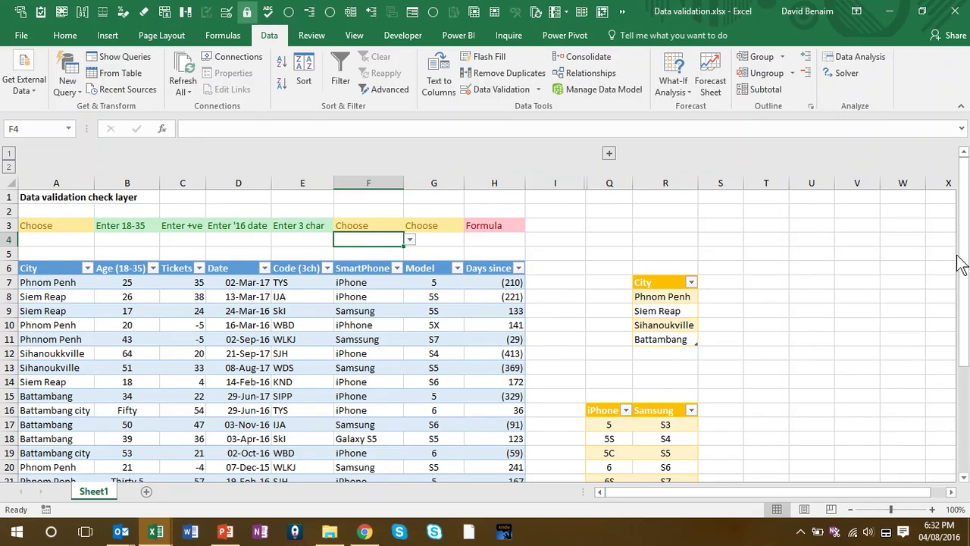
# - Test F4's phone-brand validation by entering 'ipphone' and discarding the rejected entry
pyautogui.moveTo(965, 258); pyautogui.dragTo(965, 290)
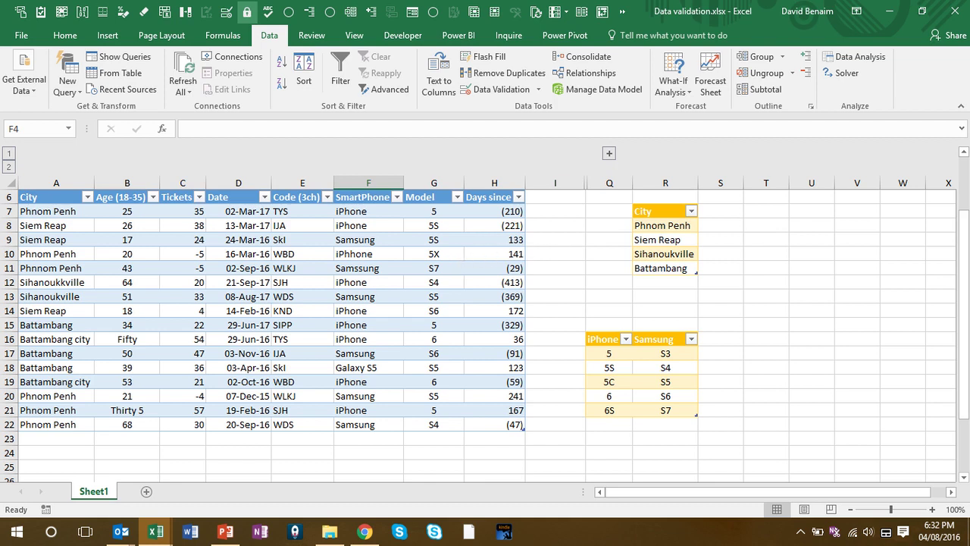
pyautogui.moveTo(962, 353); pyautogui.dragTo(963, 350)
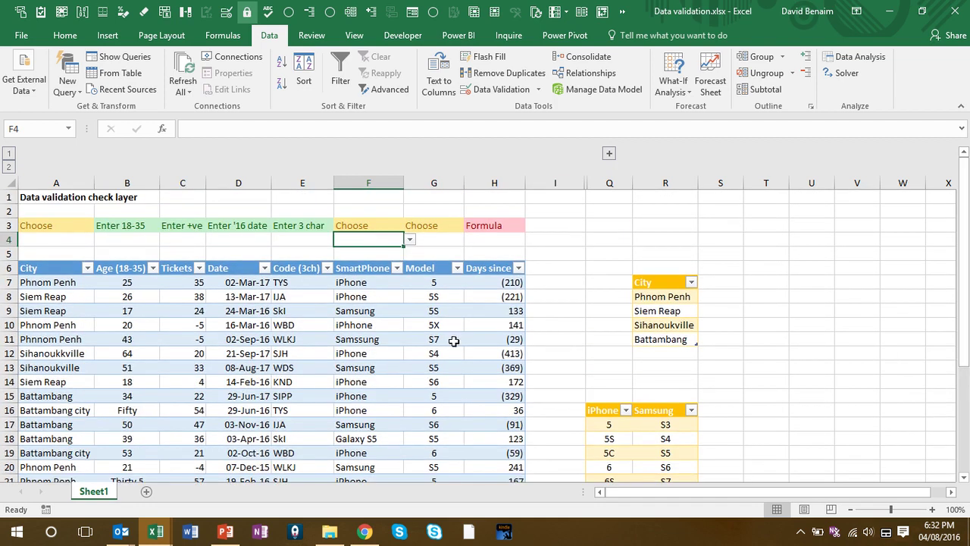
pyautogui.click(410, 239)
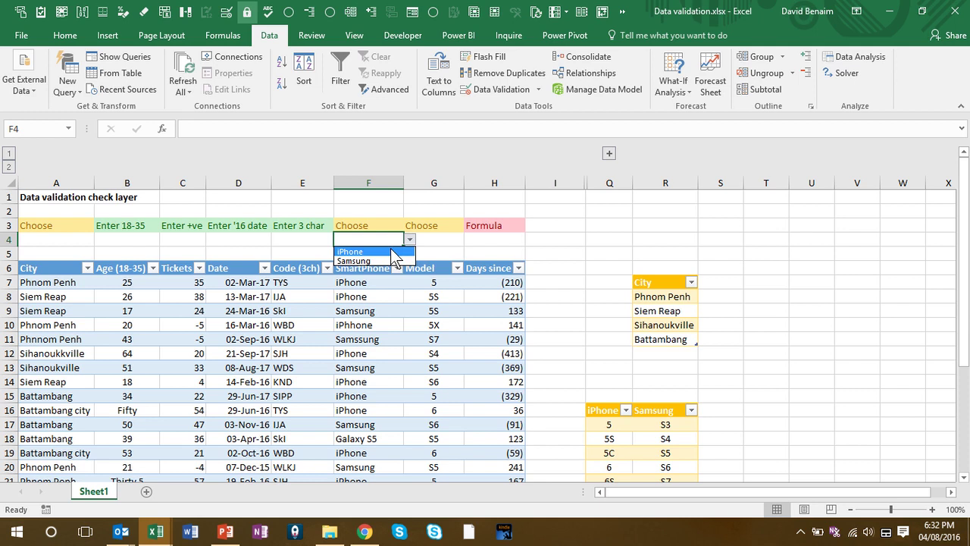
pyautogui.click(374, 238)
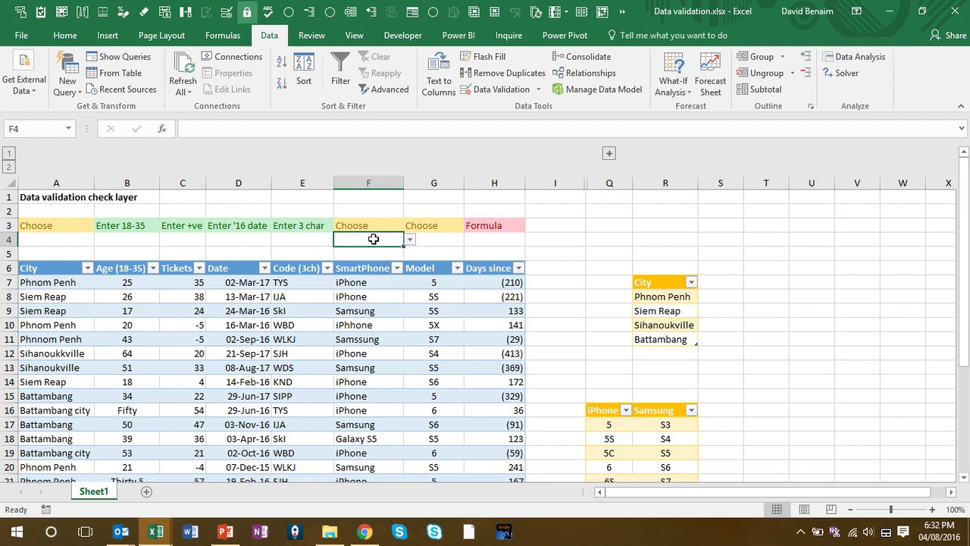
pyautogui.write('ipphone')
pyautogui.press('Return')
pyautogui.click(479, 310)
# - Test E4's code validation with the over-long 'yuih', discard it, then go to D4
pyautogui.click(299, 240)
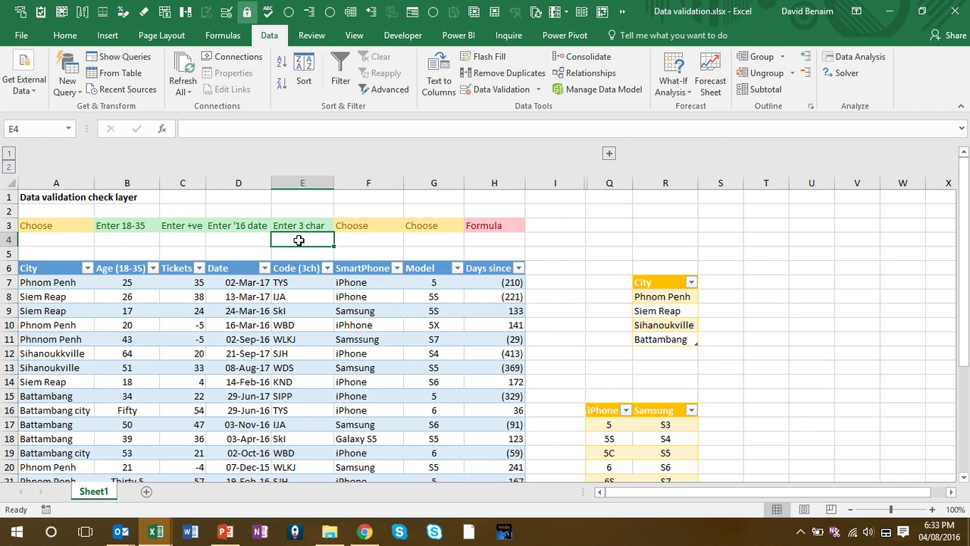
pyautogui.write('yuih')
pyautogui.press('Return')
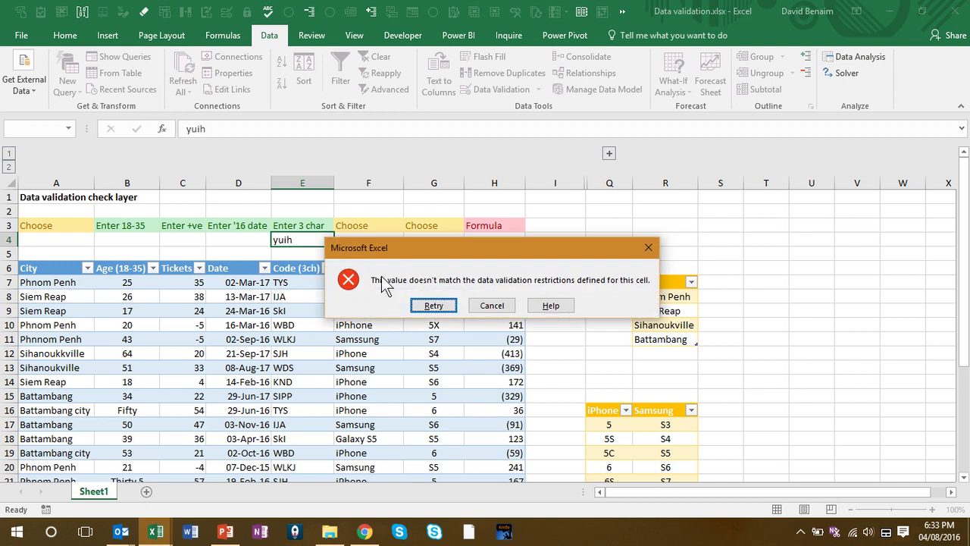
pyautogui.click(491, 306)
pyautogui.click(238, 236)
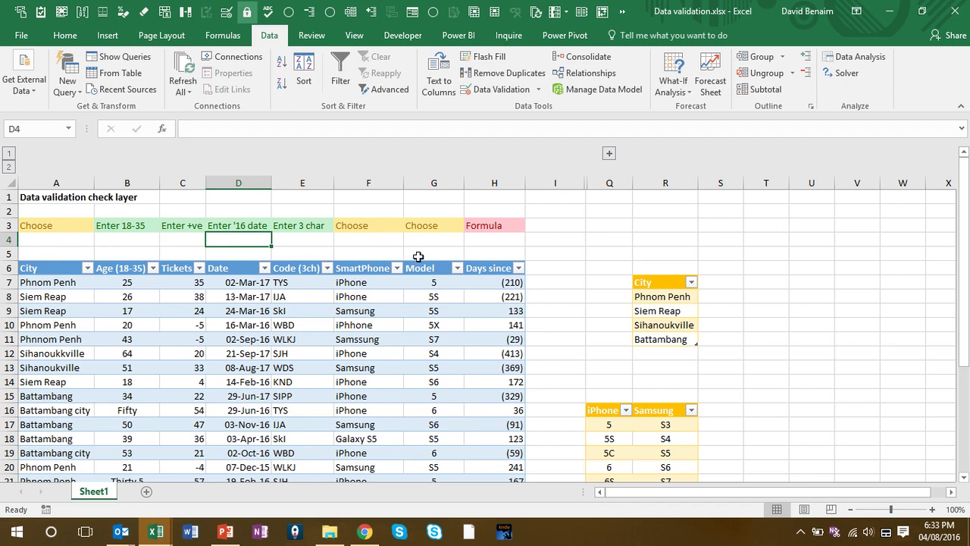
# - Inspect the invalid entries Sihanoukkville in A12, Fifty in B16 and 64 in B12
pyautogui.click(80, 353)
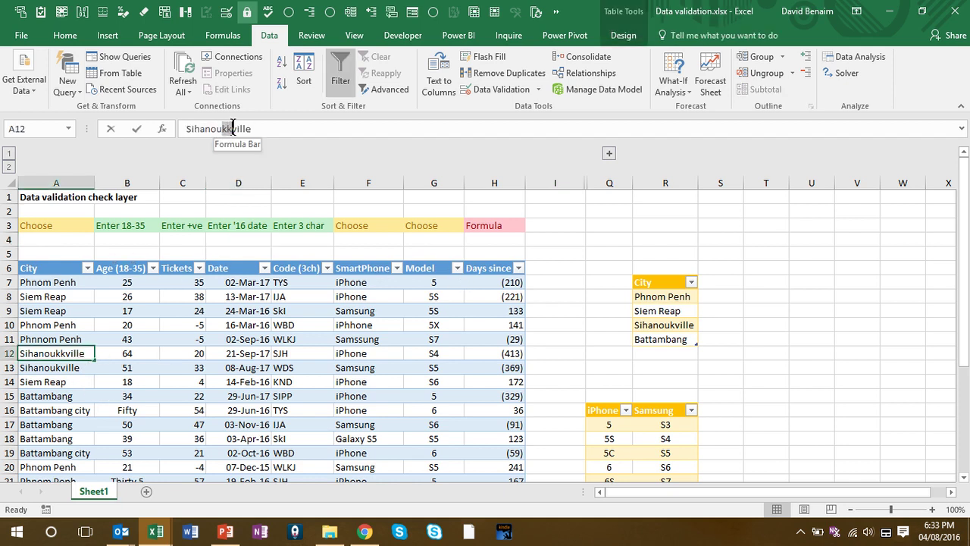
pyautogui.click(232, 128)
pyautogui.press('Escape')
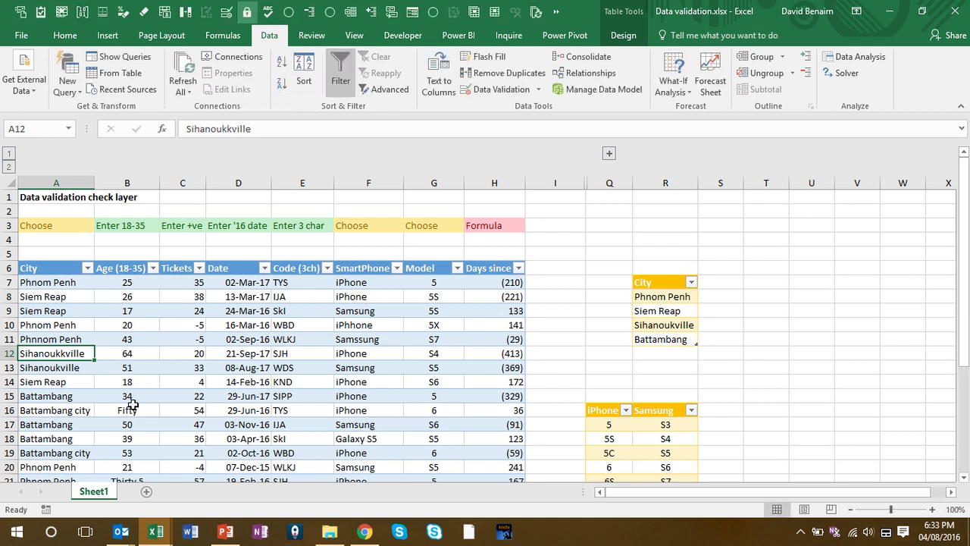
pyautogui.click(135, 409)
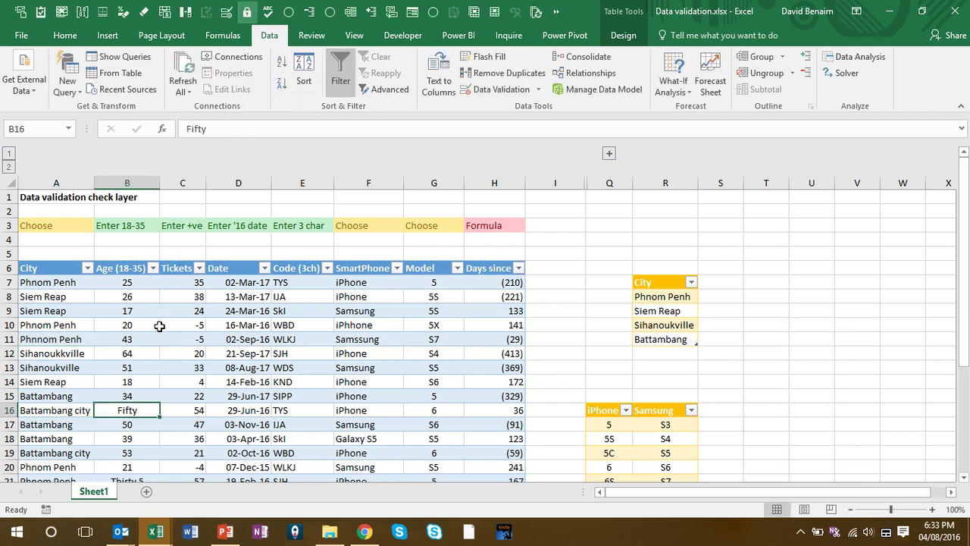
pyautogui.click(144, 353)
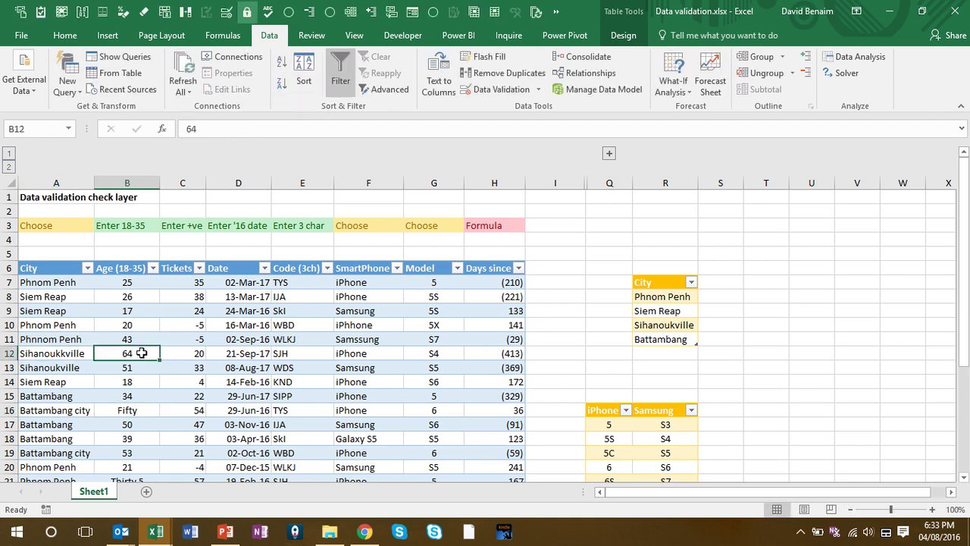
# - Review A4's city List validation sourced from R8:R11, leaving it unchanged
pyautogui.click(72, 240)
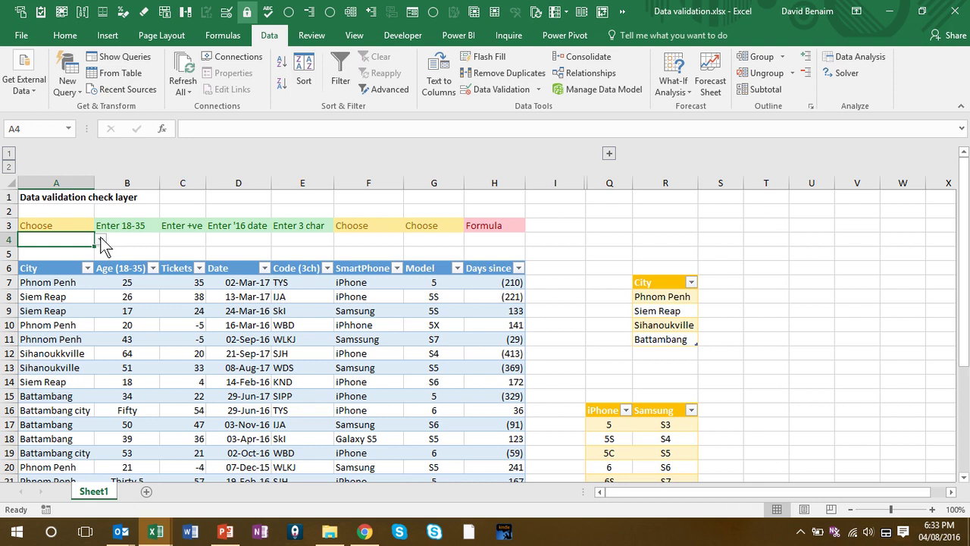
pyautogui.click(101, 239)
pyautogui.click(73, 241)
pyautogui.click(491, 92)
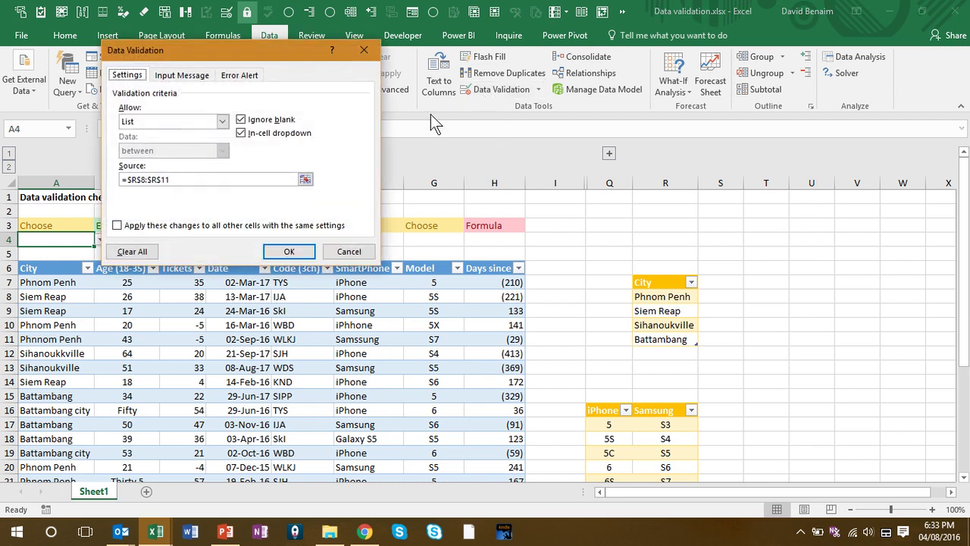
pyautogui.click(222, 121)
pyautogui.click(206, 162)
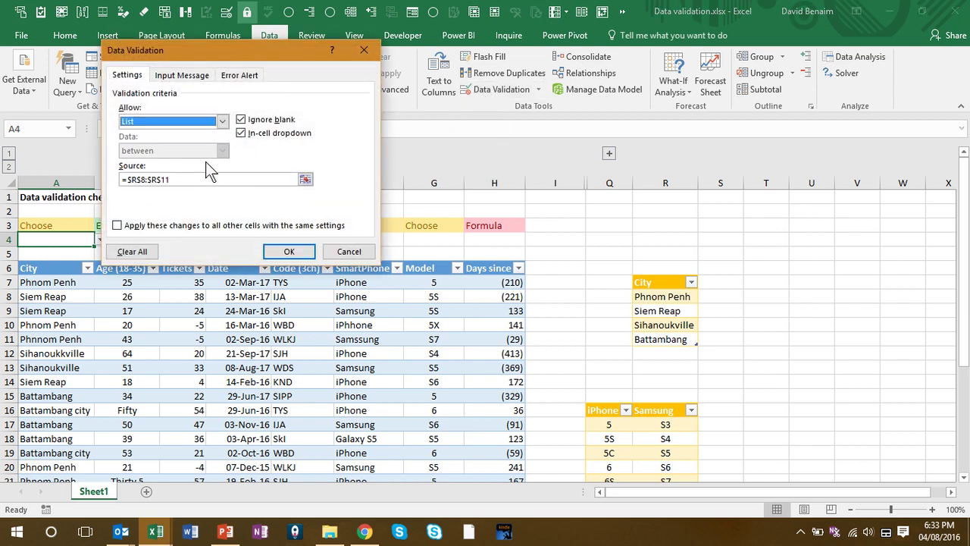
pyautogui.click(306, 180)
pyautogui.moveTo(660, 297); pyautogui.dragTo(673, 340)
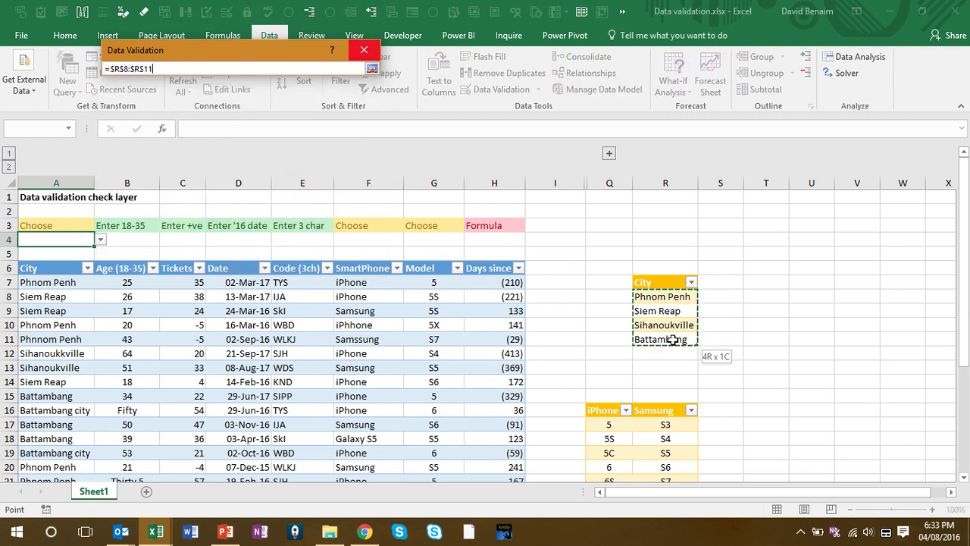
pyautogui.press('Return')
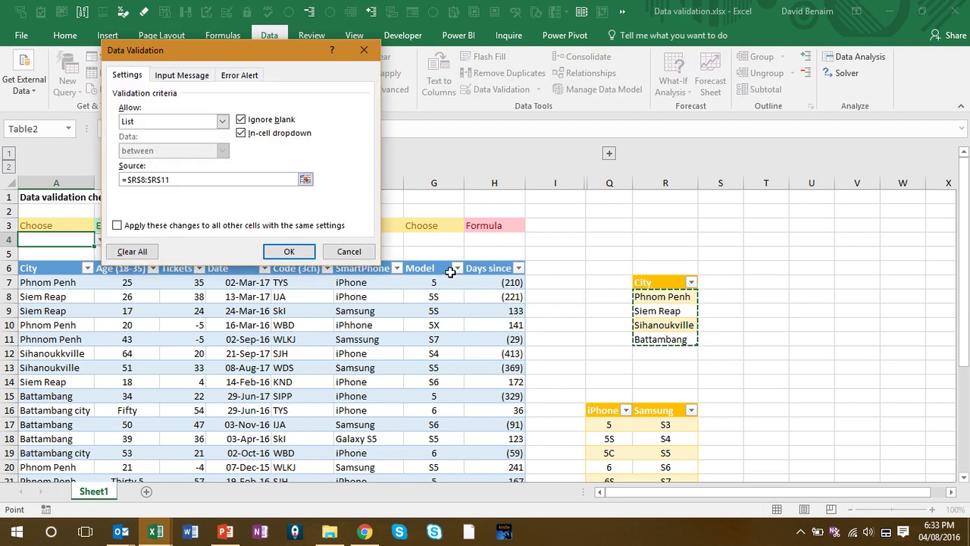
pyautogui.click(334, 251)
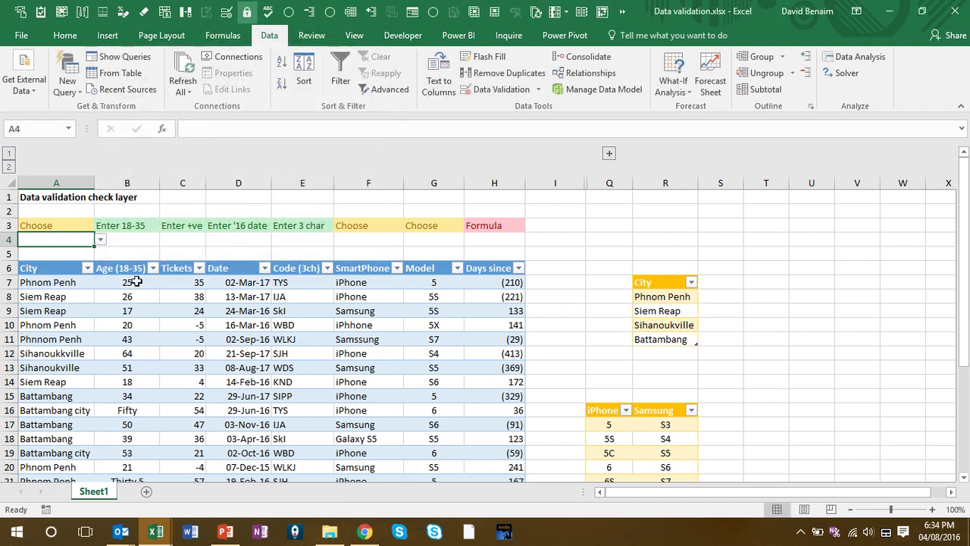
# - Check B4's whole-number 18–35 rule without changes, then select check row A4:H4
pyautogui.click(146, 236)
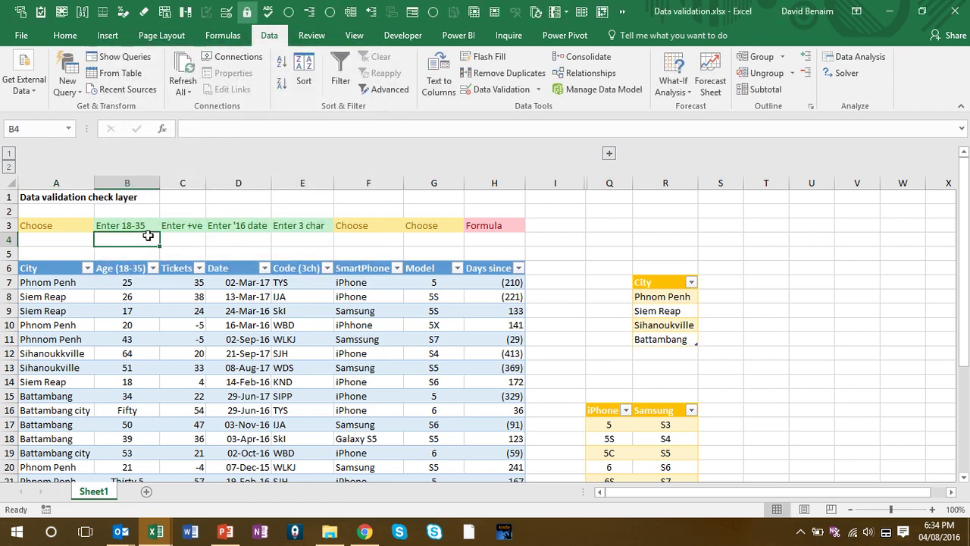
pyautogui.click(491, 91)
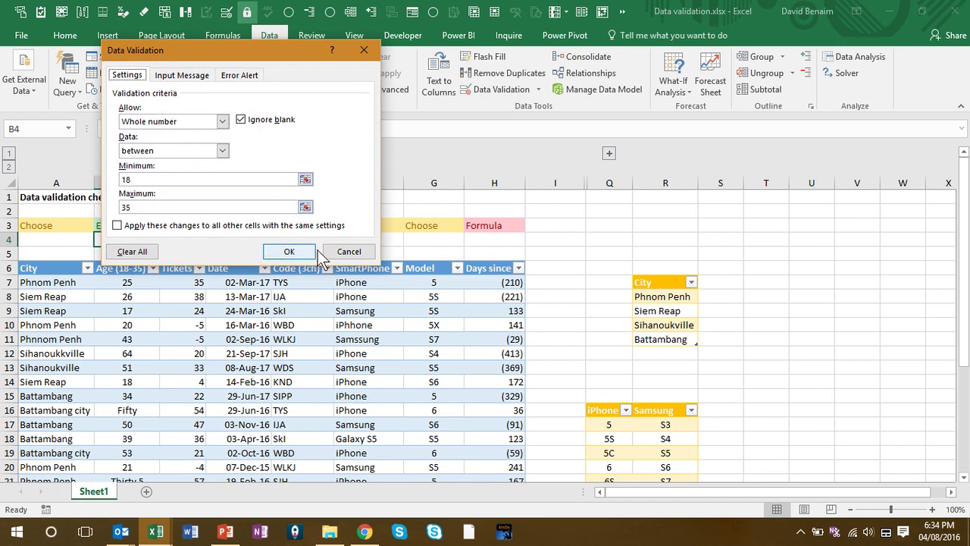
pyautogui.click(223, 123)
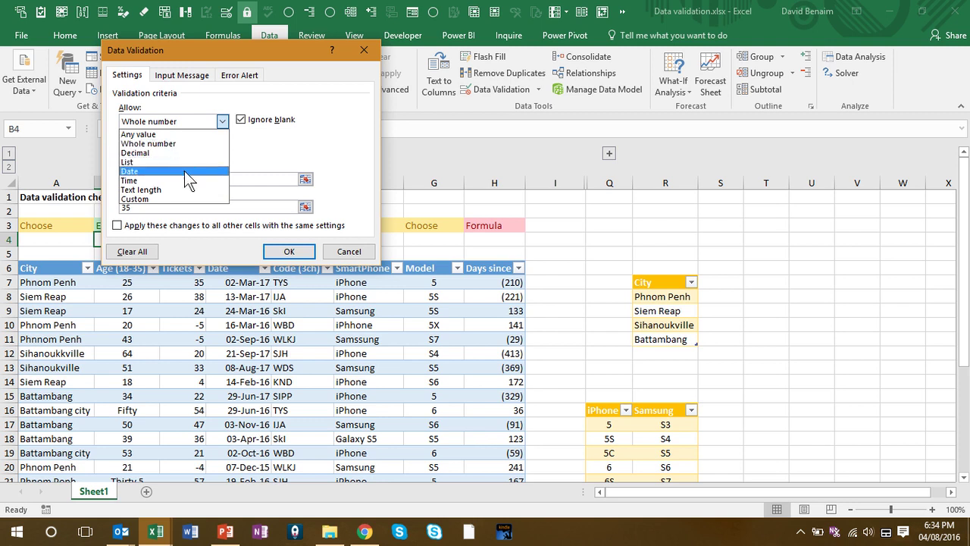
pyautogui.click(355, 179)
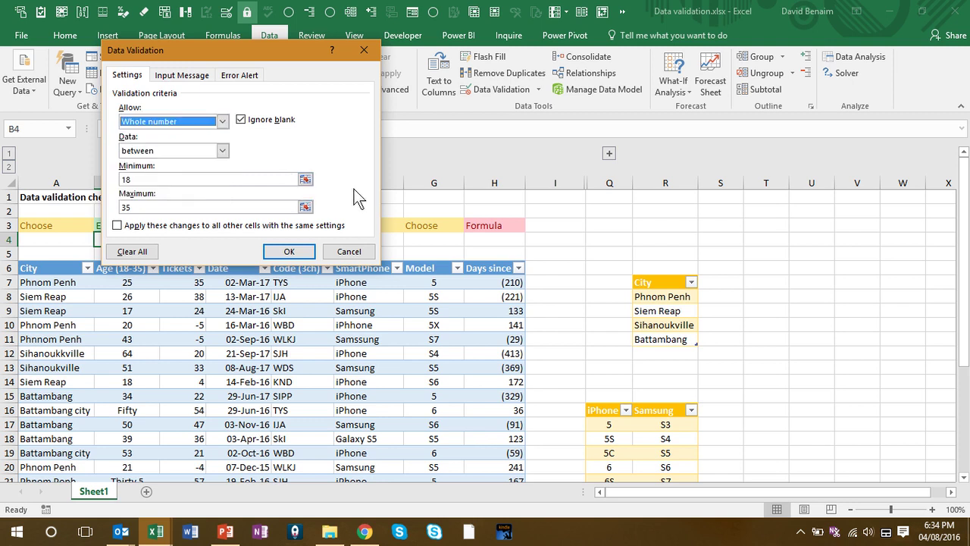
pyautogui.click(348, 251)
pyautogui.moveTo(67, 243); pyautogui.dragTo(488, 239)
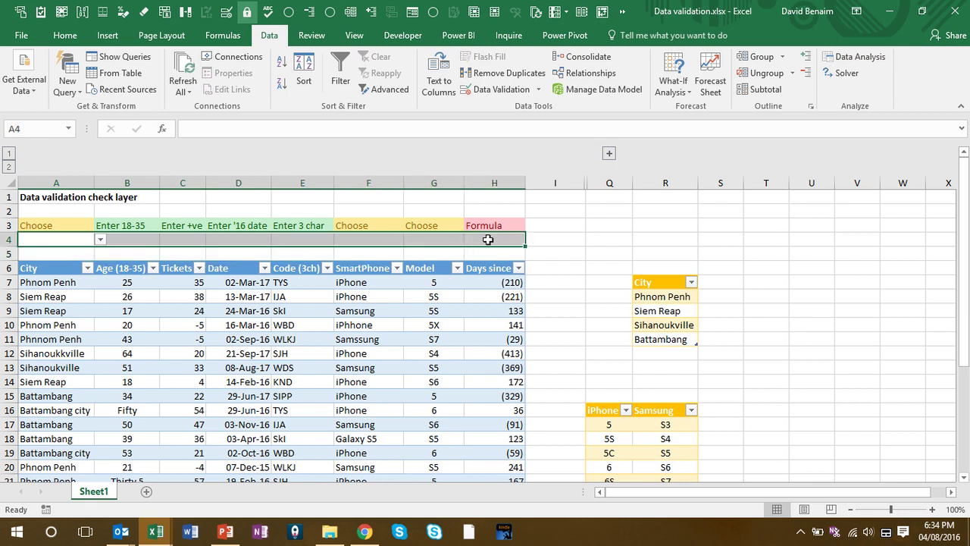
# - Copy check row A4:H4 and Paste Special only its Validation onto A7:H22
pyautogui.rightClick(76, 242)
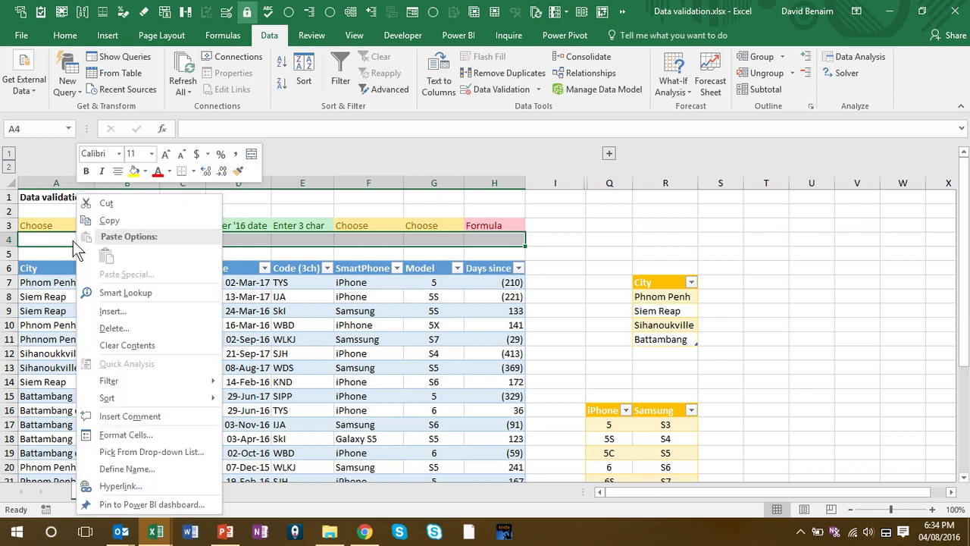
pyautogui.click(109, 220)
pyautogui.moveTo(54, 280); pyautogui.dragTo(488, 450)
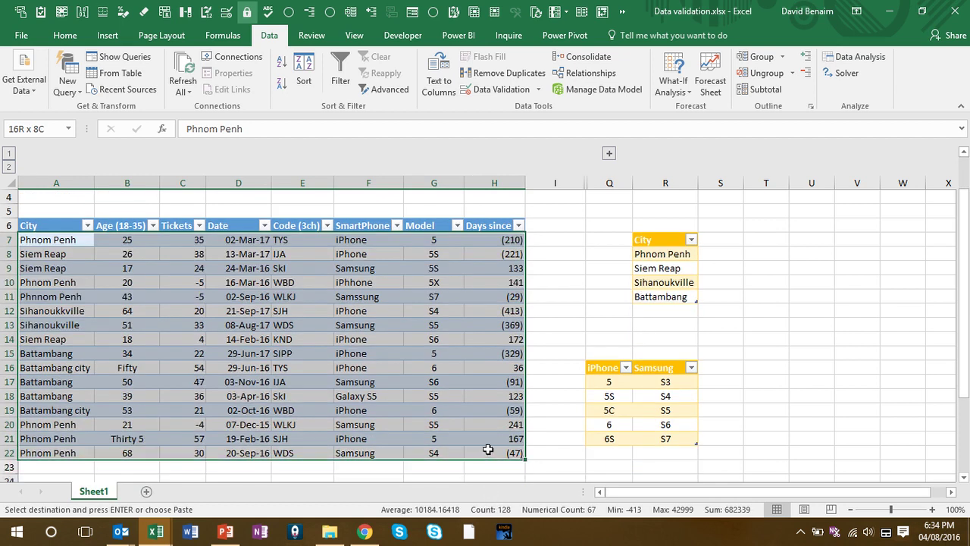
pyautogui.rightClick(134, 250)
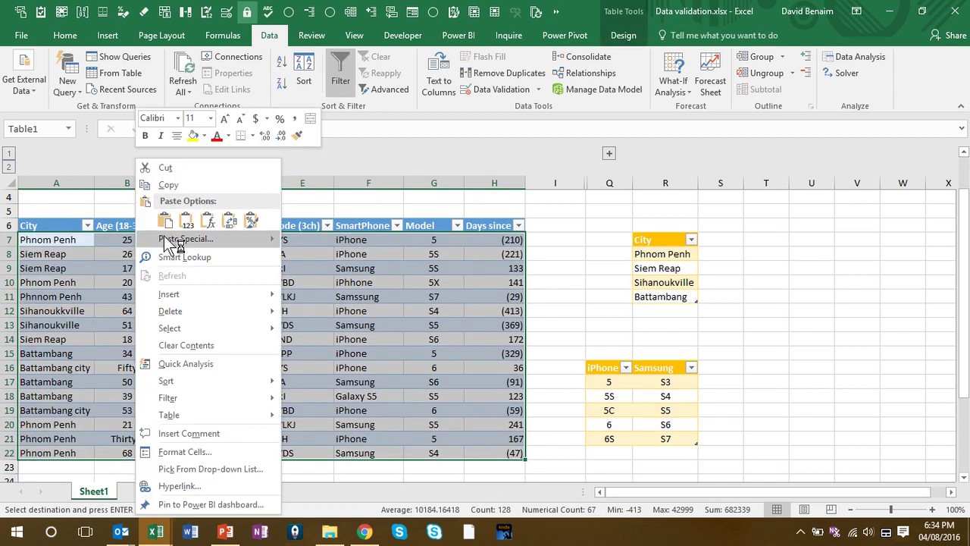
pyautogui.click(170, 240)
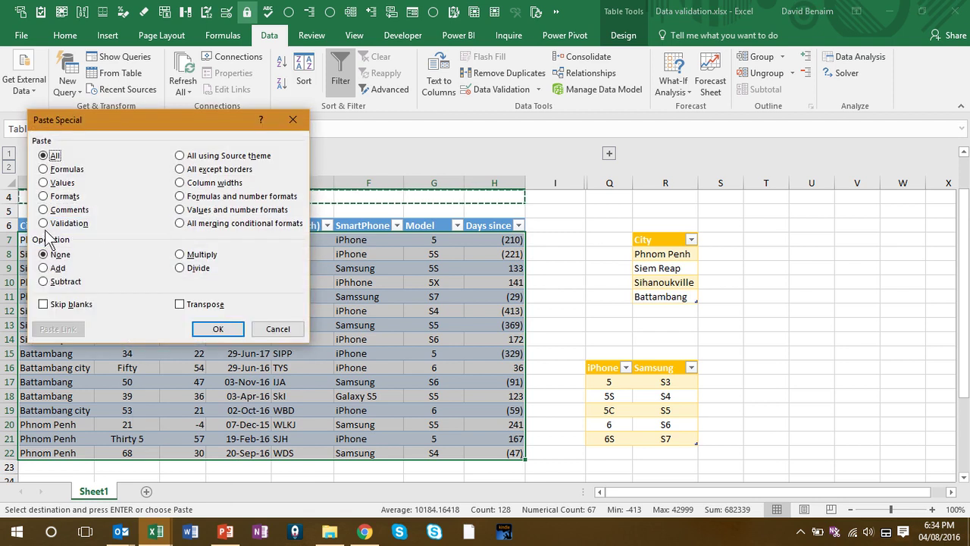
pyautogui.click(44, 224)
pyautogui.click(218, 328)
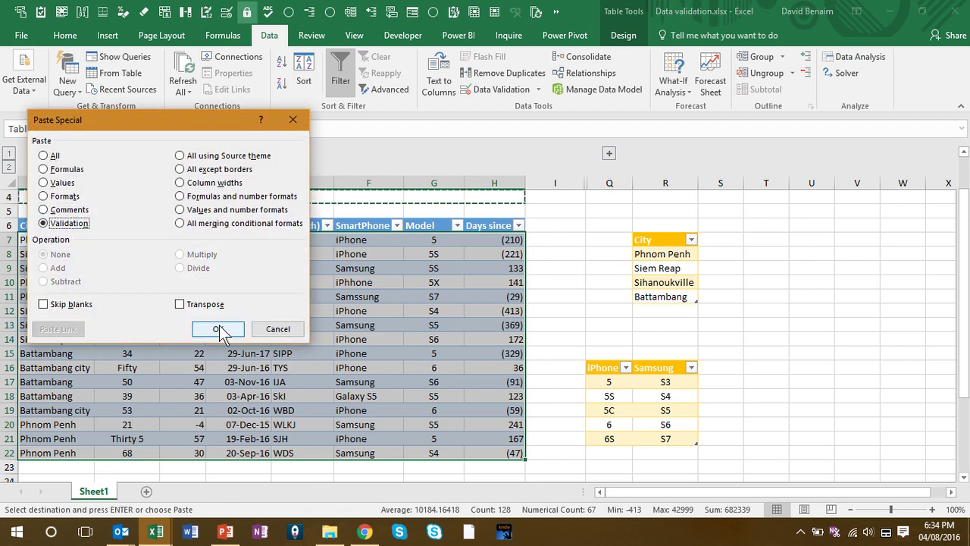
pyautogui.click(218, 328)
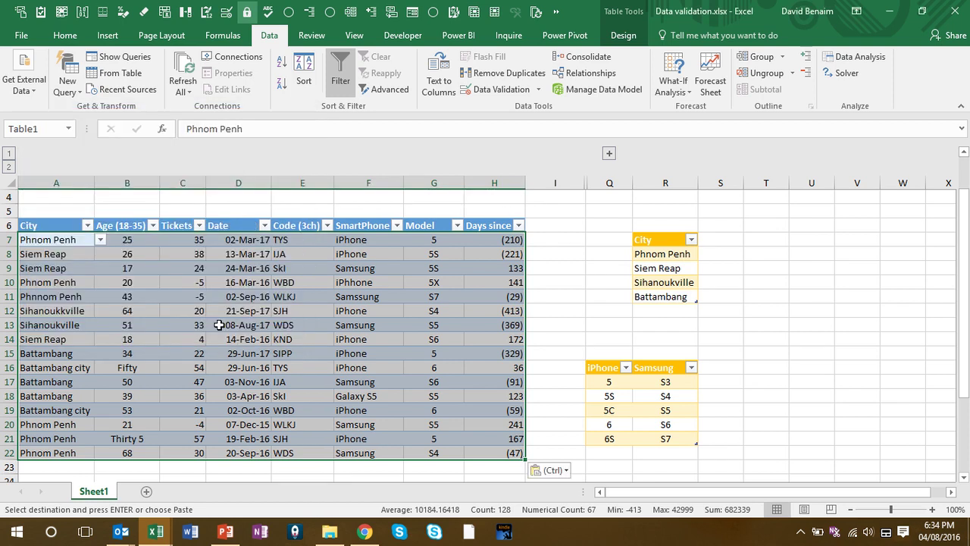
# - Look over suspect entries like Sihanoukkville and Samssung, then apply Circle Invalid Data
pyautogui.click(72, 254)
pyautogui.click(76, 281)
pyautogui.click(78, 310)
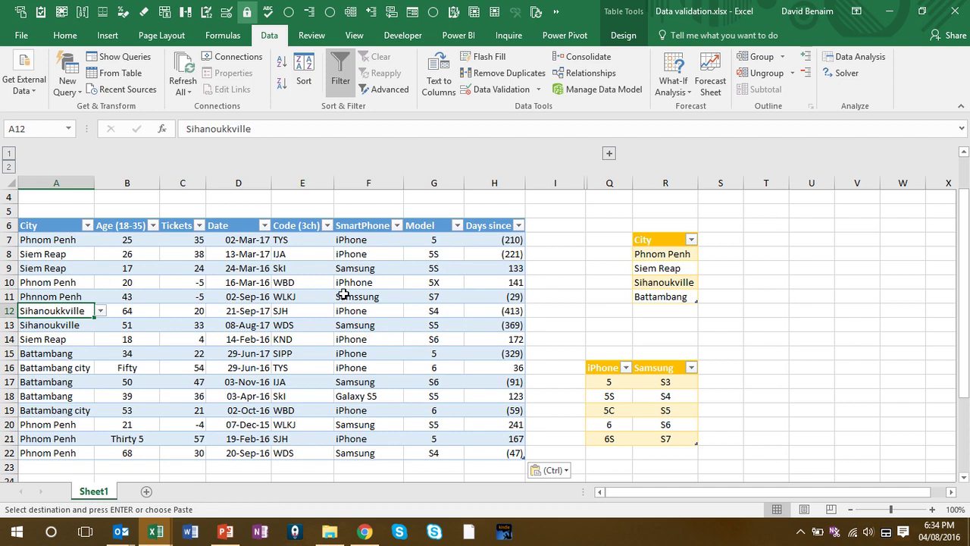
pyautogui.click(370, 292)
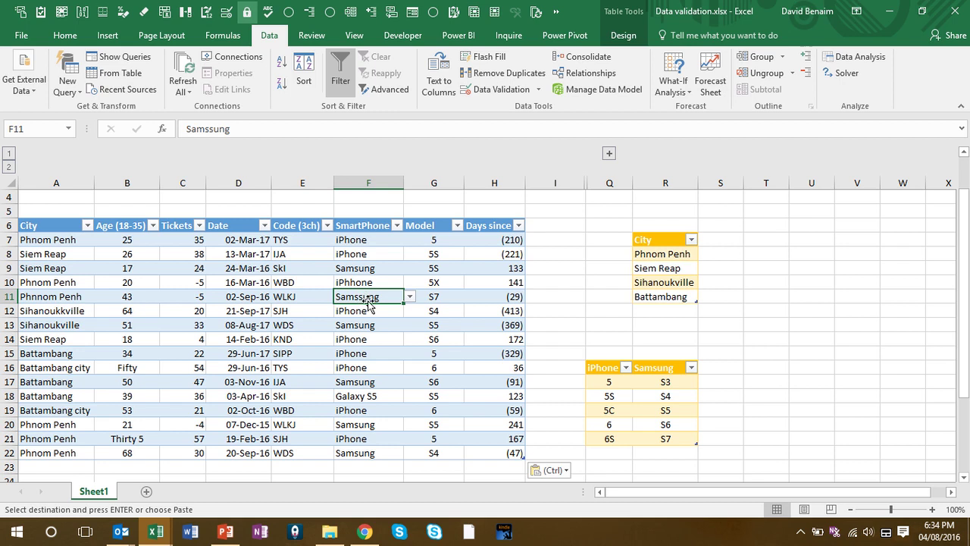
pyautogui.click(368, 271)
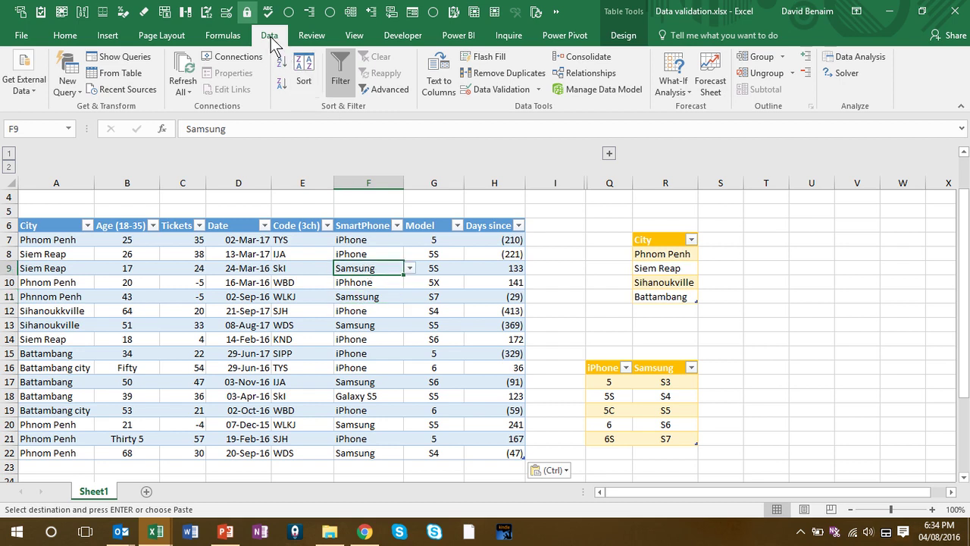
pyautogui.click(539, 92)
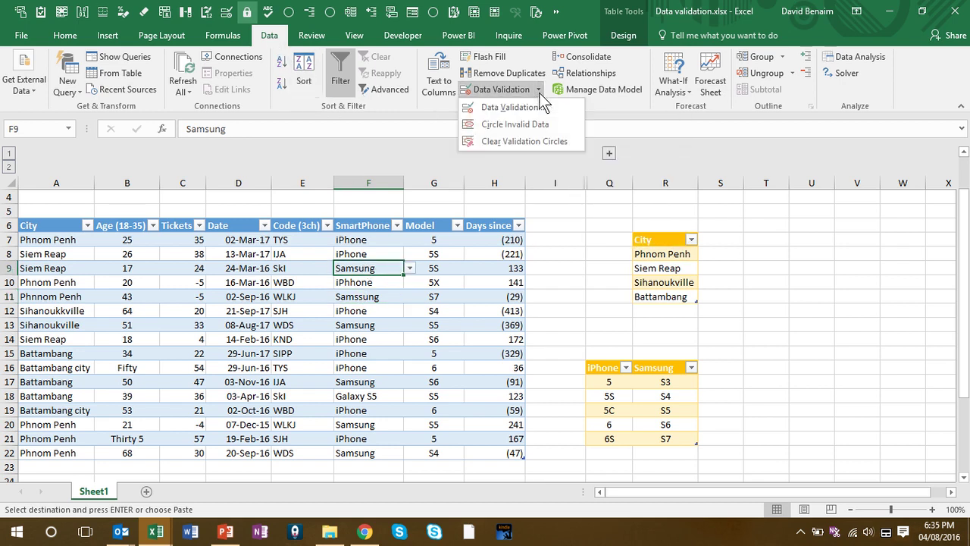
pyautogui.click(518, 126)
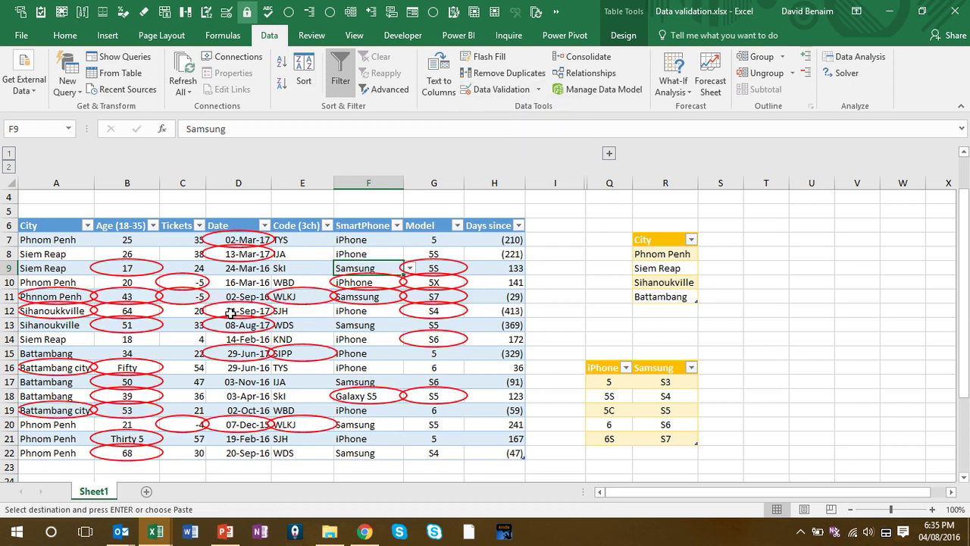
# - Correct the city spellings to Phnom Penh in A11 and Sihanoukville in A12
pyautogui.click(49, 300)
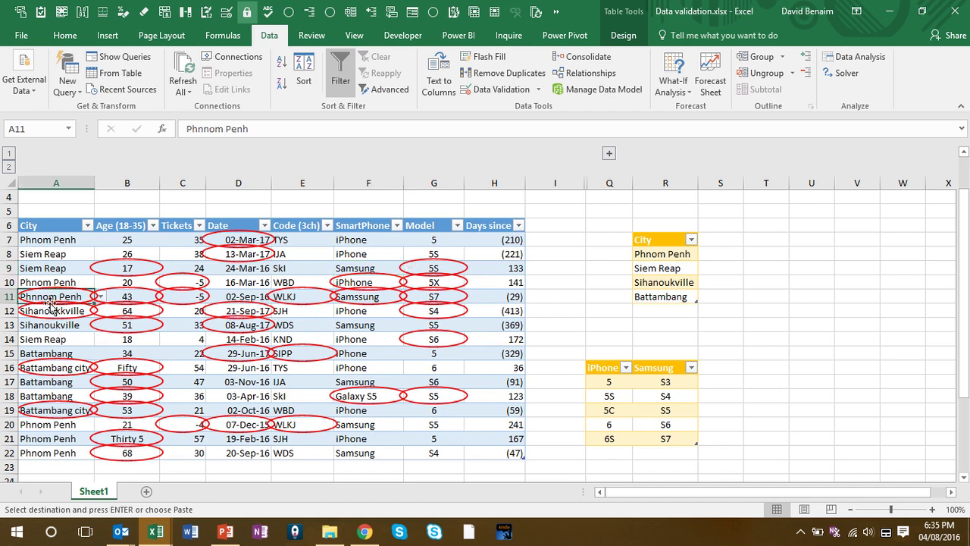
pyautogui.click(202, 128)
pyautogui.press('BackSpace')
pyautogui.press('Return')
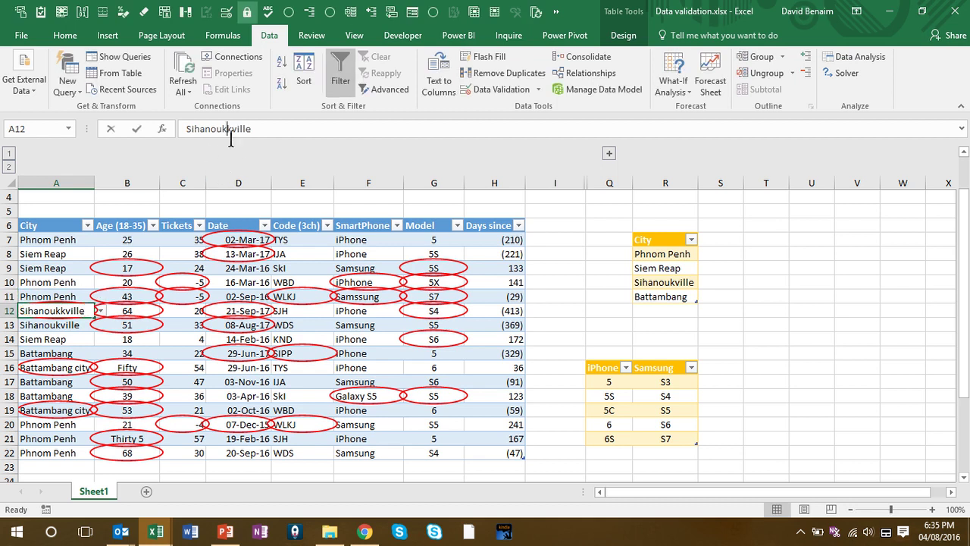
pyautogui.click(224, 134)
pyautogui.press('BackSpace')
pyautogui.press('Return')
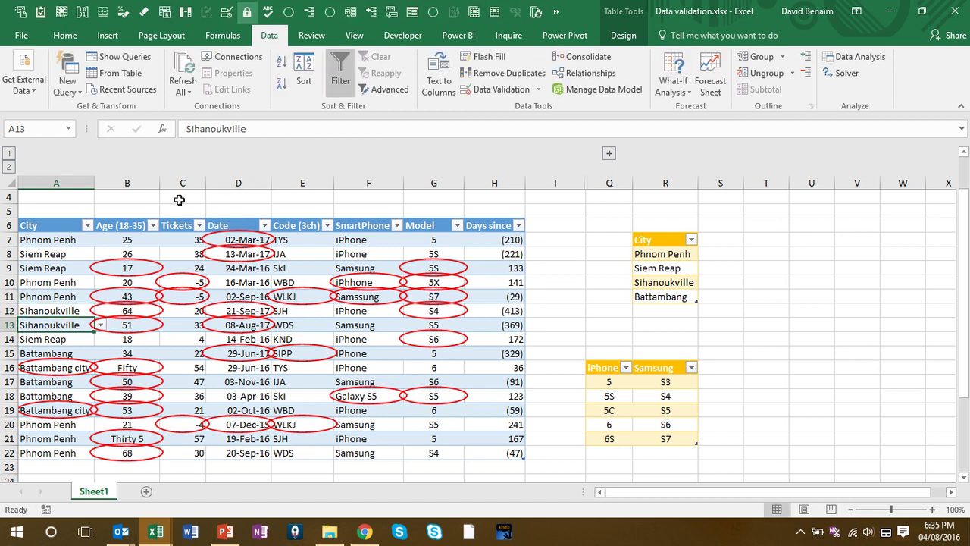
# - Change the age in B11 from 43 to 35
pyautogui.click(135, 296)
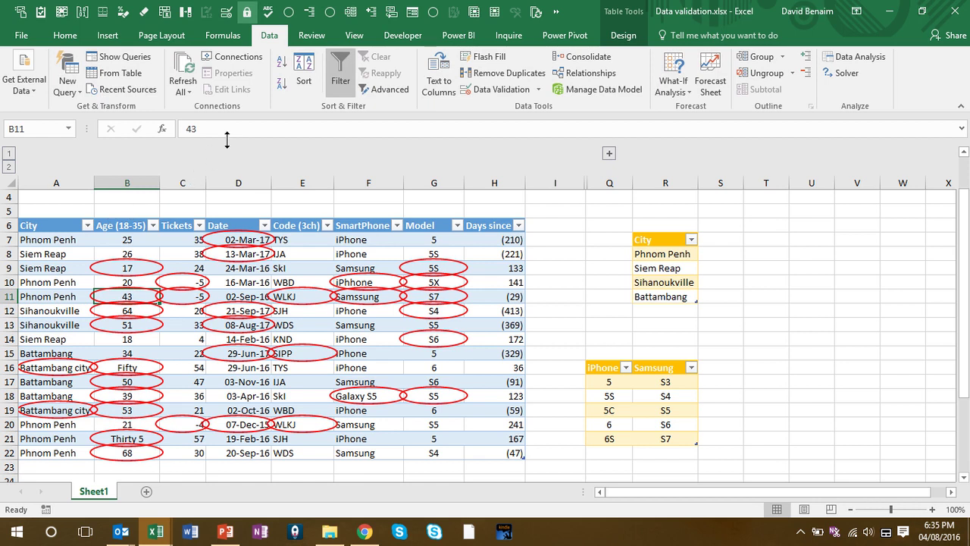
pyautogui.write('35')
pyautogui.hotkey('ctrl', 'Return')
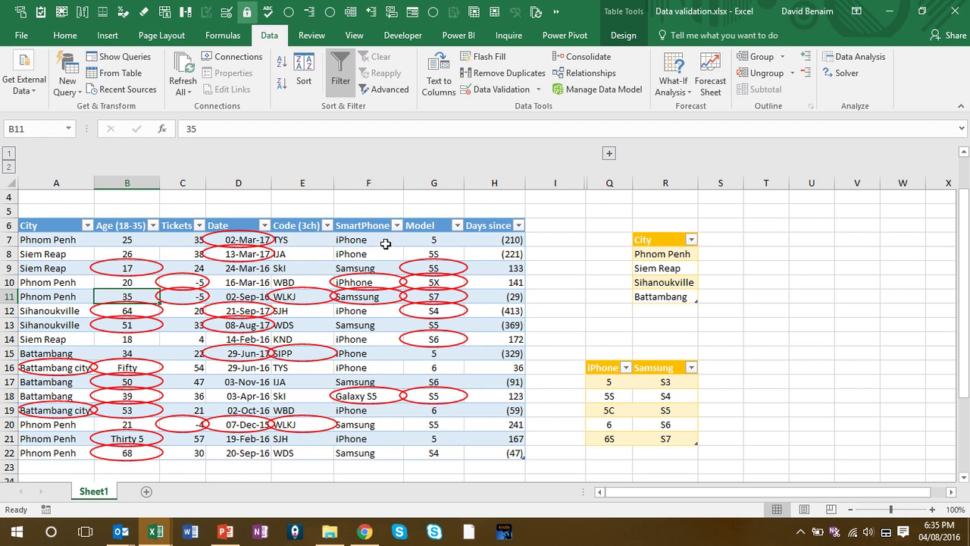
pyautogui.scroll(1, 394, 241)
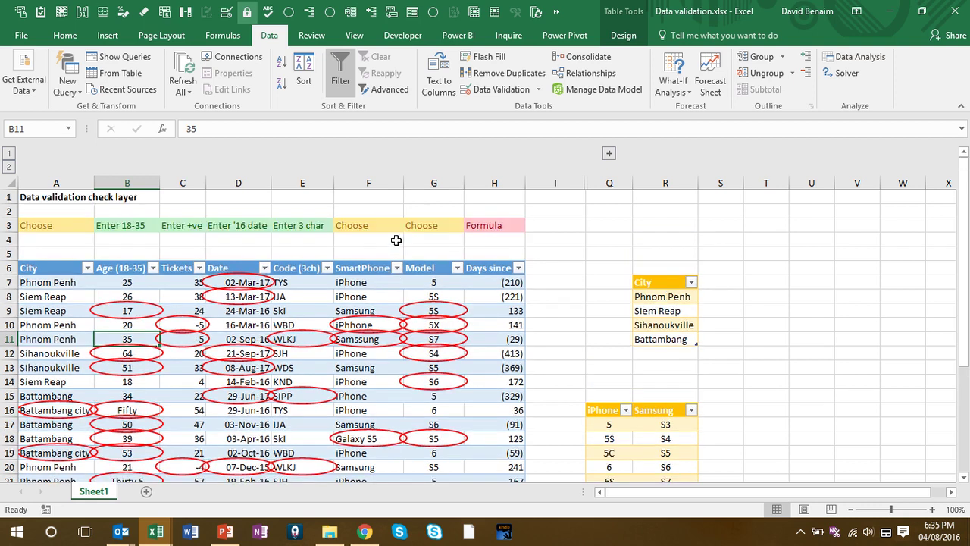
pyautogui.click(480, 235)
pyautogui.moveTo(481, 236)
pyautogui.mouseDown()
pyautogui.moveTo(121, 227)
pyautogui.moveTo(72, 239)
pyautogui.mouseUp()
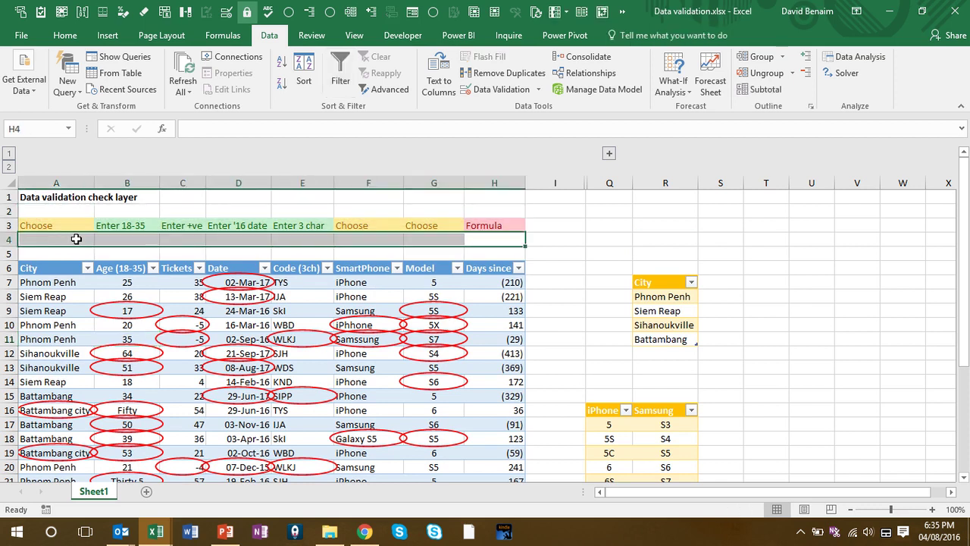